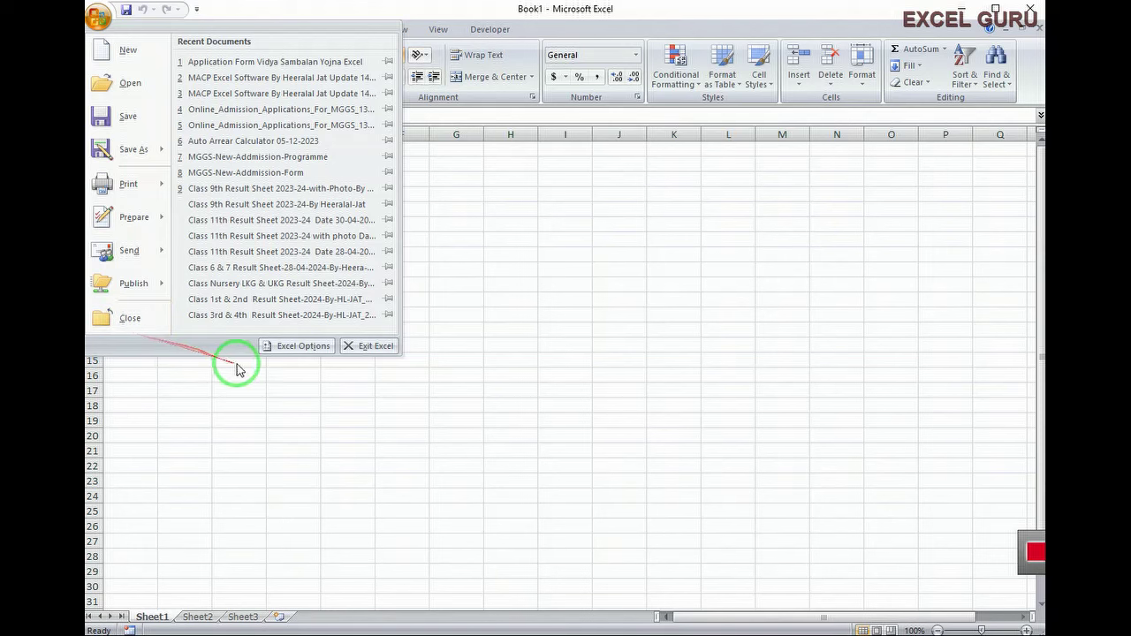
- Open Excel Options from the Office menu, landing on the Popular page
left_click(296, 346)
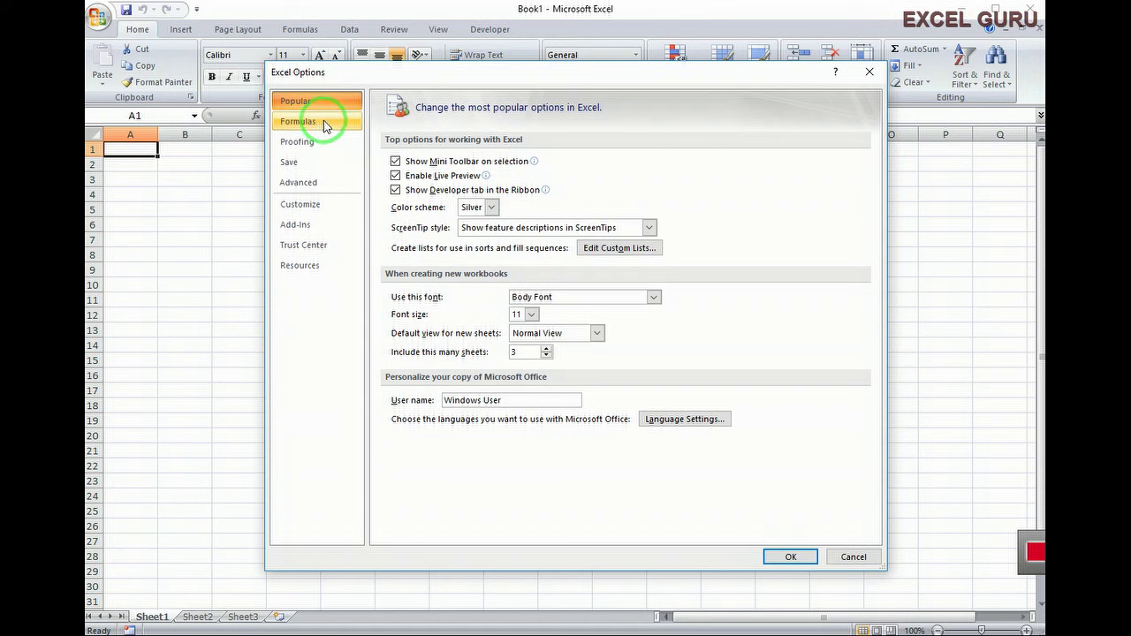
- Switch Excel Options to the Formulas page to view calculation and error-checking settings
left_click(324, 123)
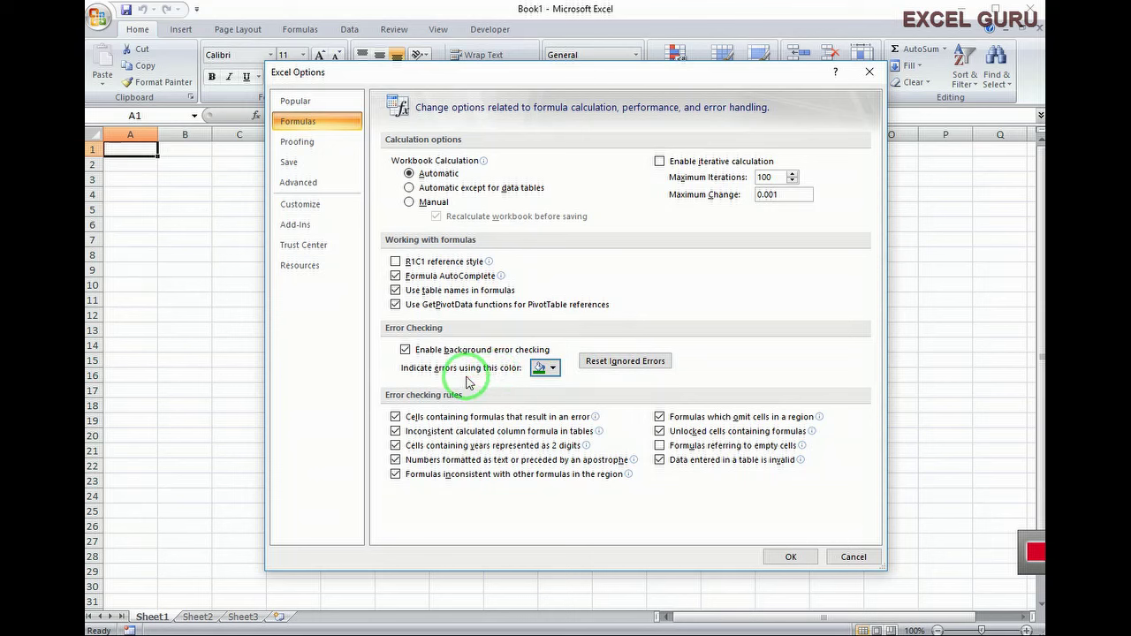
left_click(553, 369)
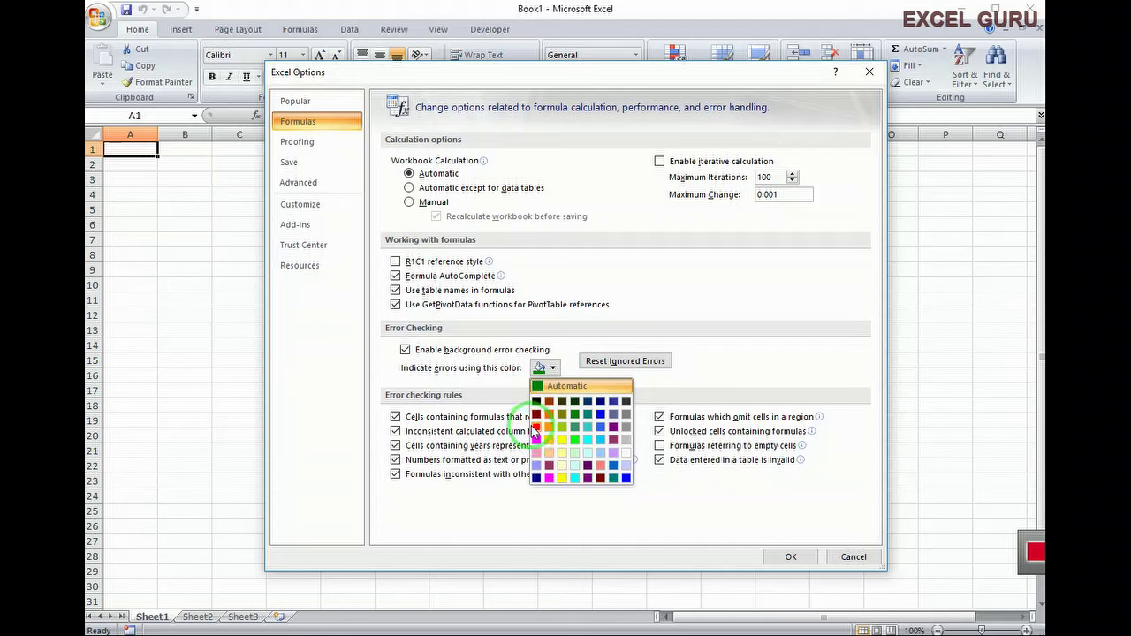
left_click(493, 382)
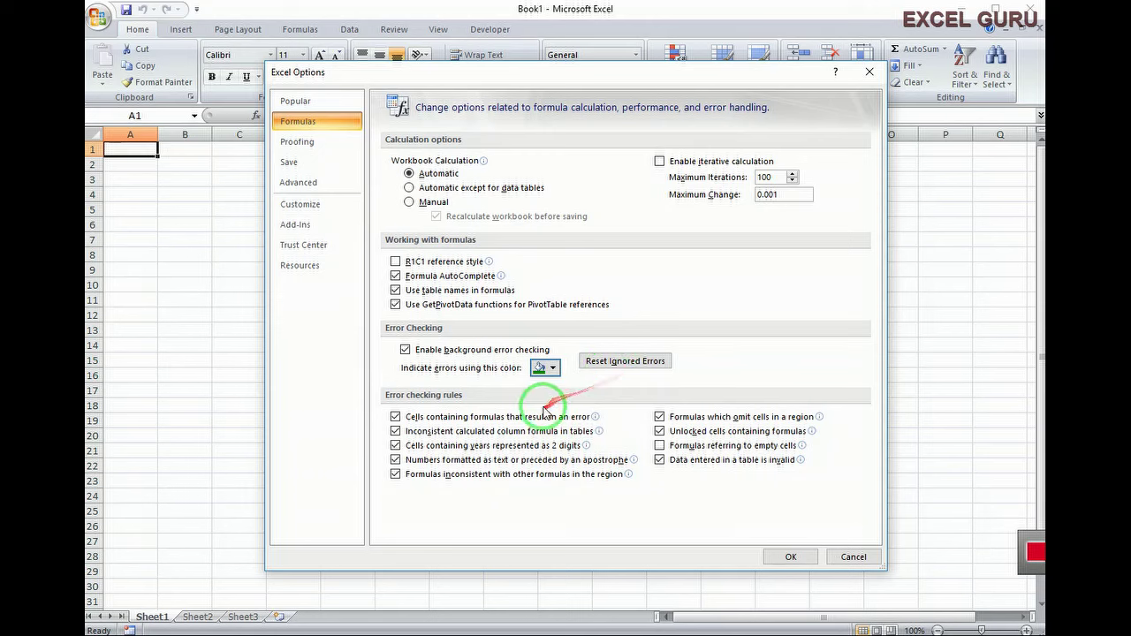
left_click(459, 417)
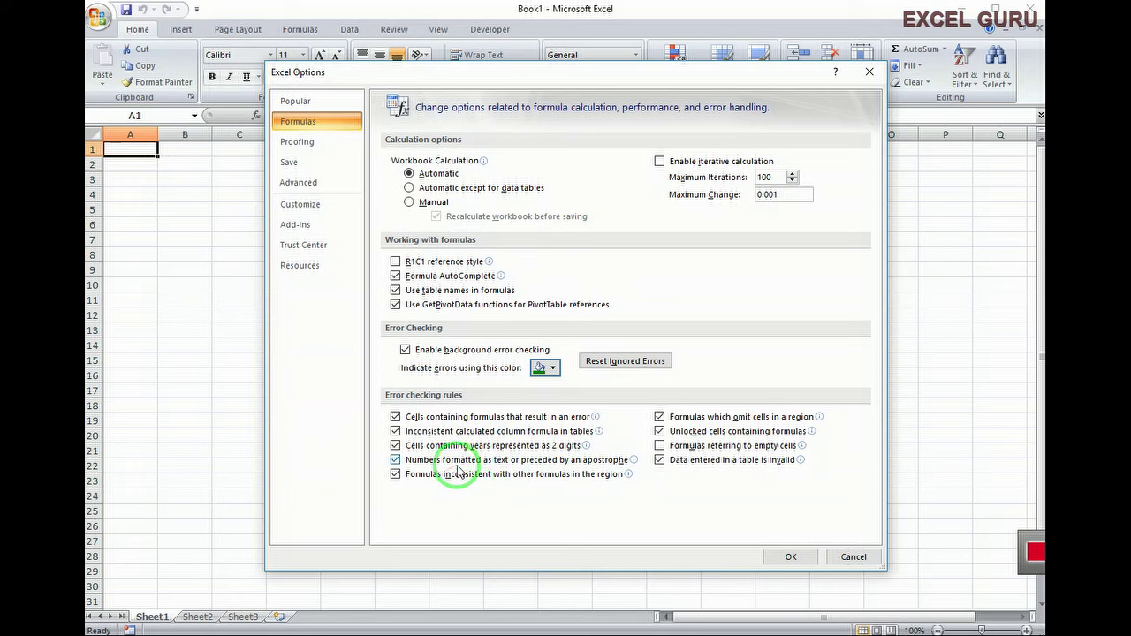
mouse_move(446, 490)
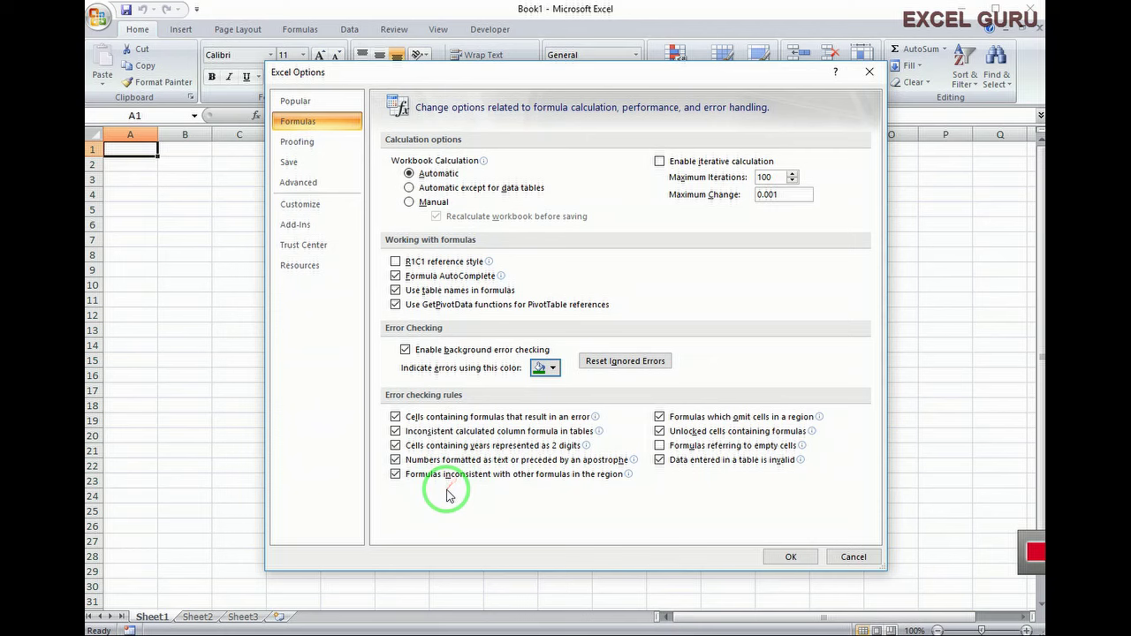
left_click_drag(416, 414, 480, 480)
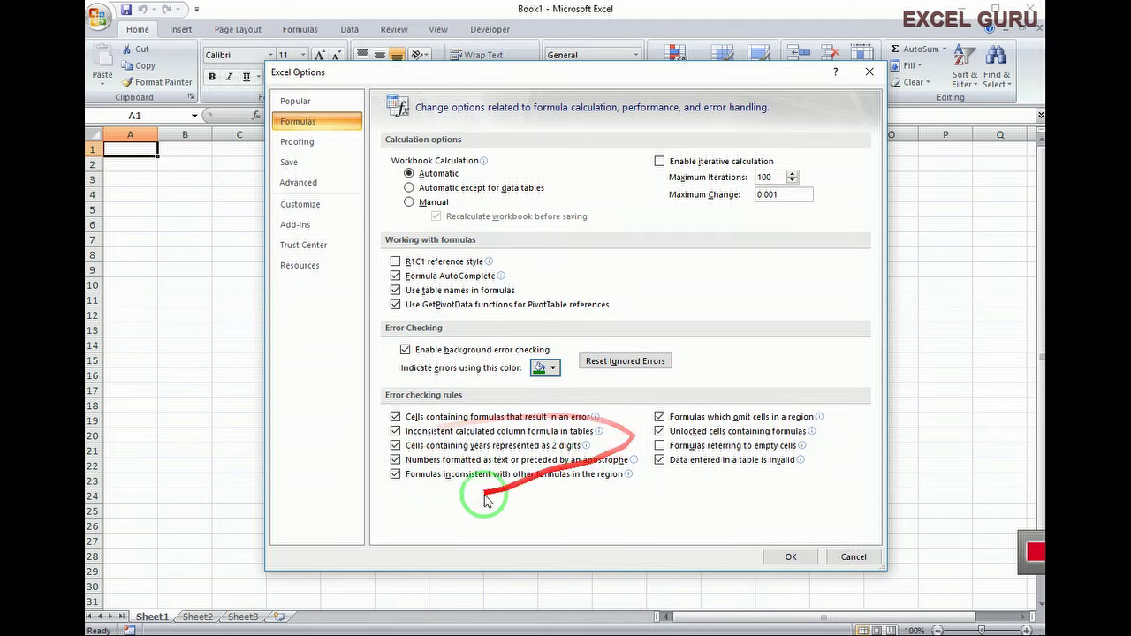
left_click_drag(410, 484, 428, 488)
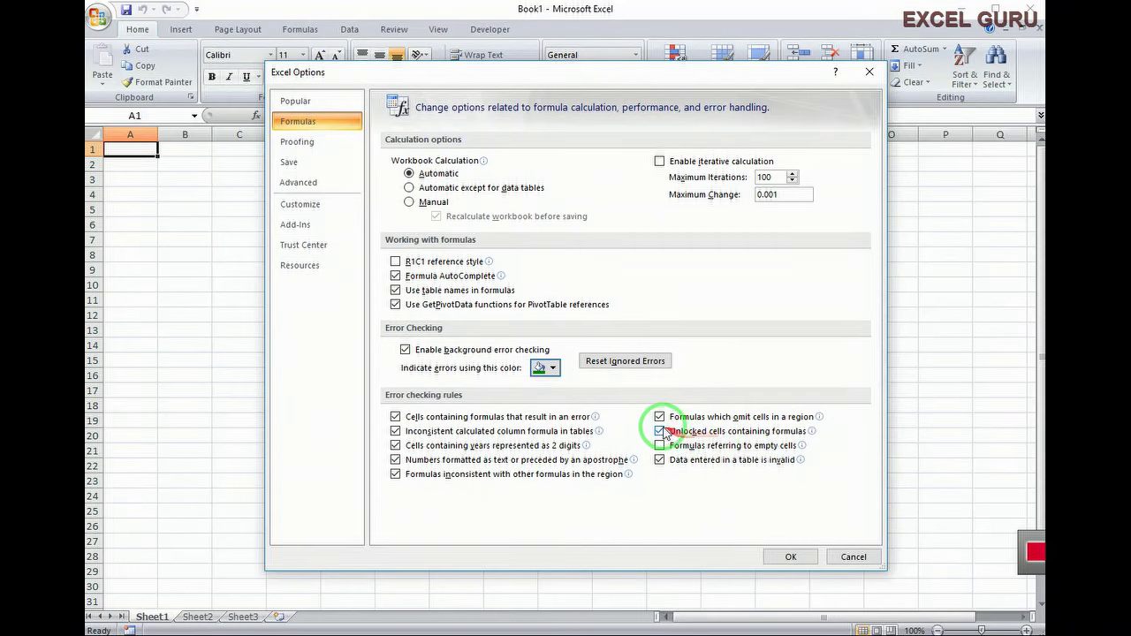
mouse_move(499, 431)
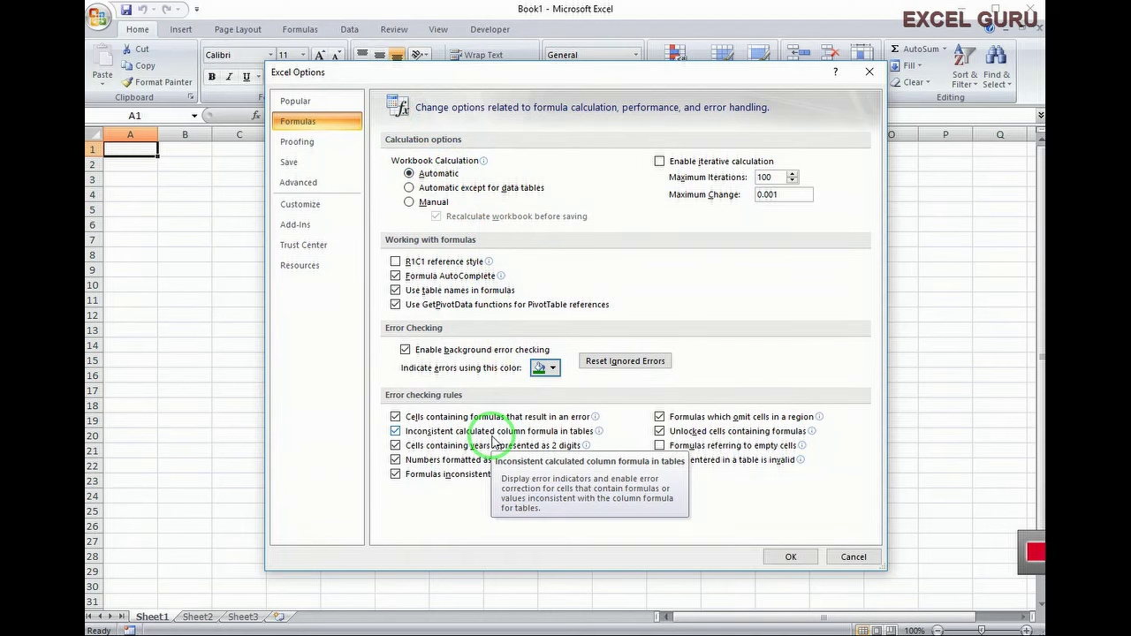
- Open the AutoCorrect dialog for English (United States) from the Proofing page and move it left
left_click(308, 144)
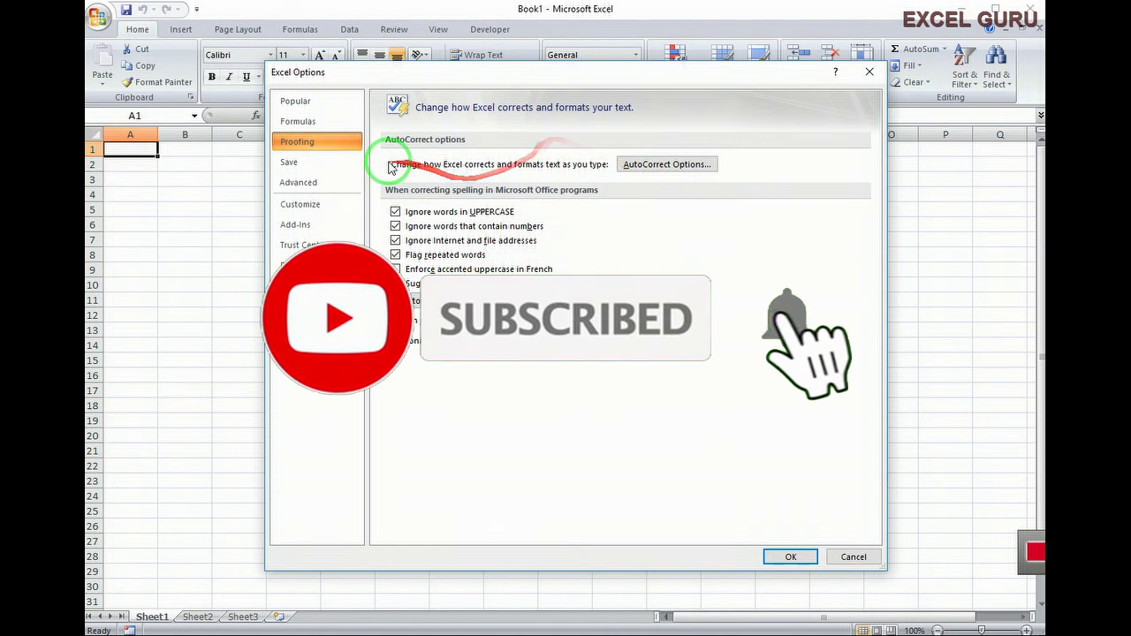
key("Tab")
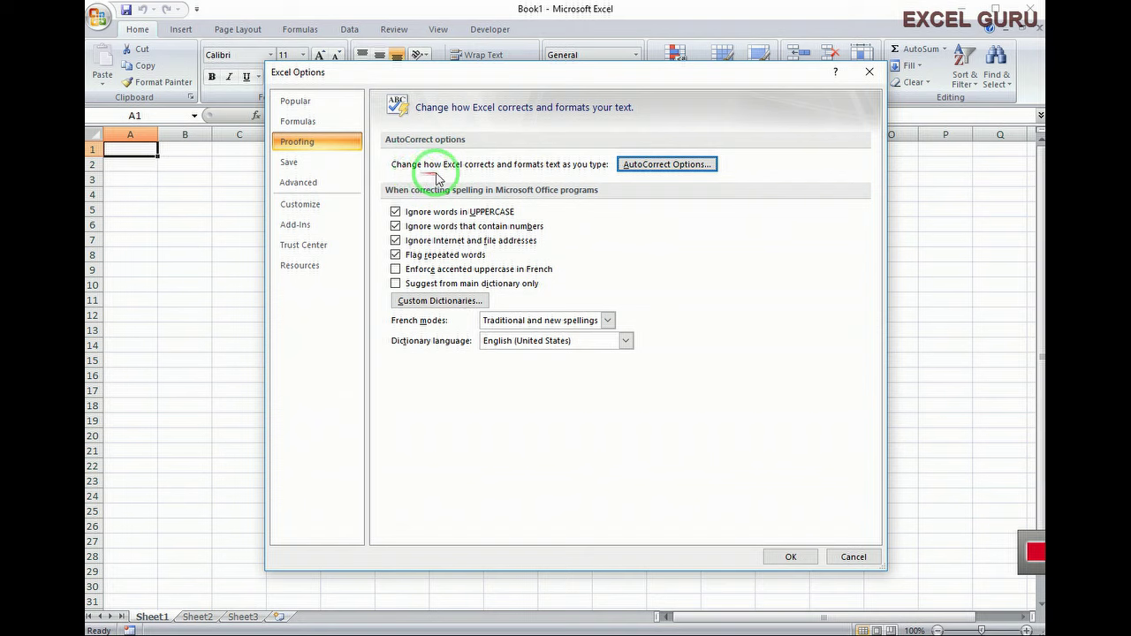
left_click(666, 168)
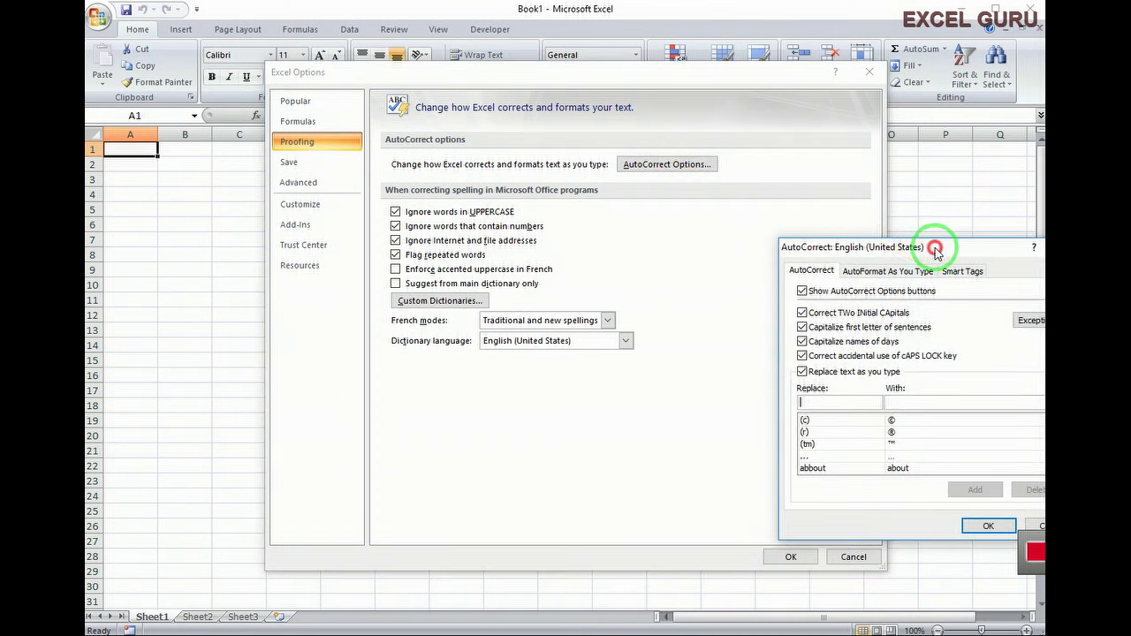
left_click_drag(941, 258, 852, 251)
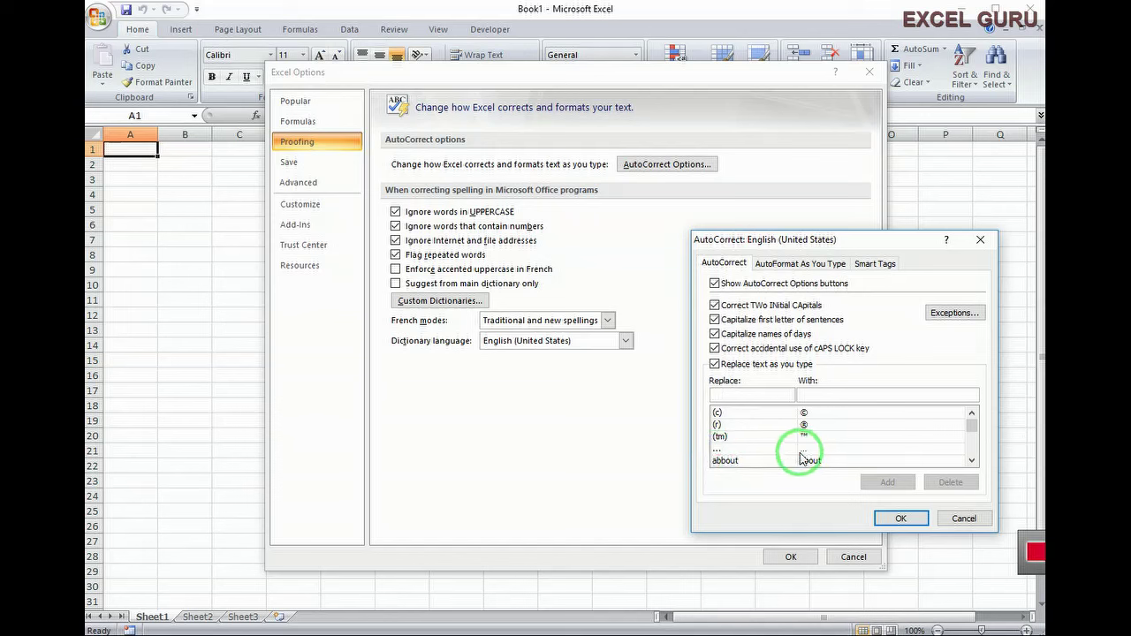
- Inspect AutoCorrect replacement entries such as abbout → about, then cancel without changes
scroll(803, 457, "down", 1)
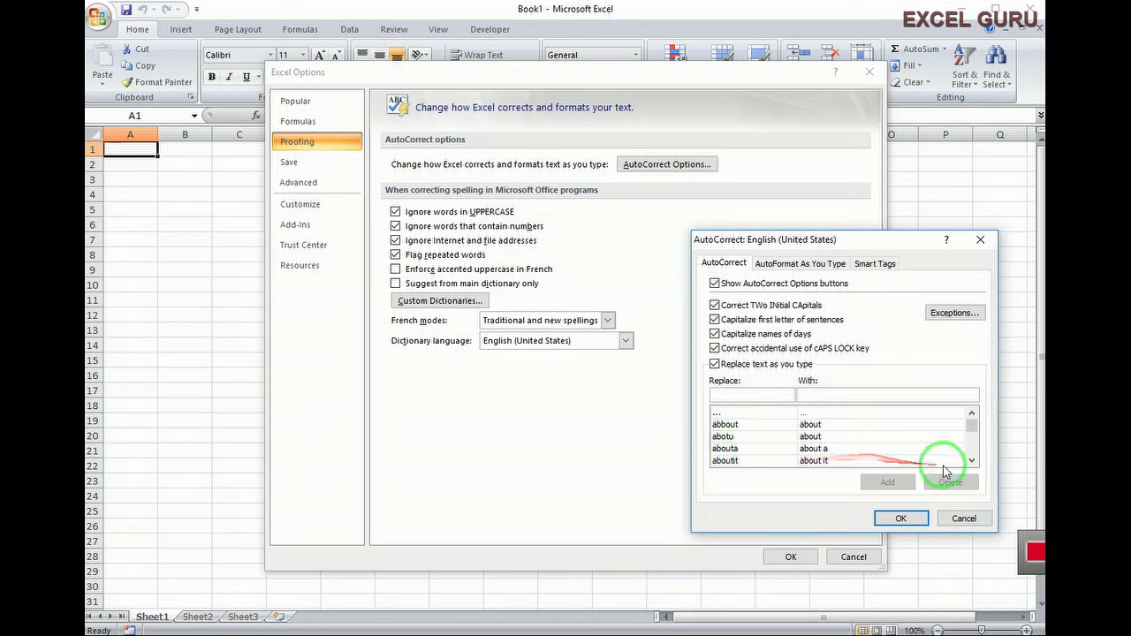
left_click(736, 425)
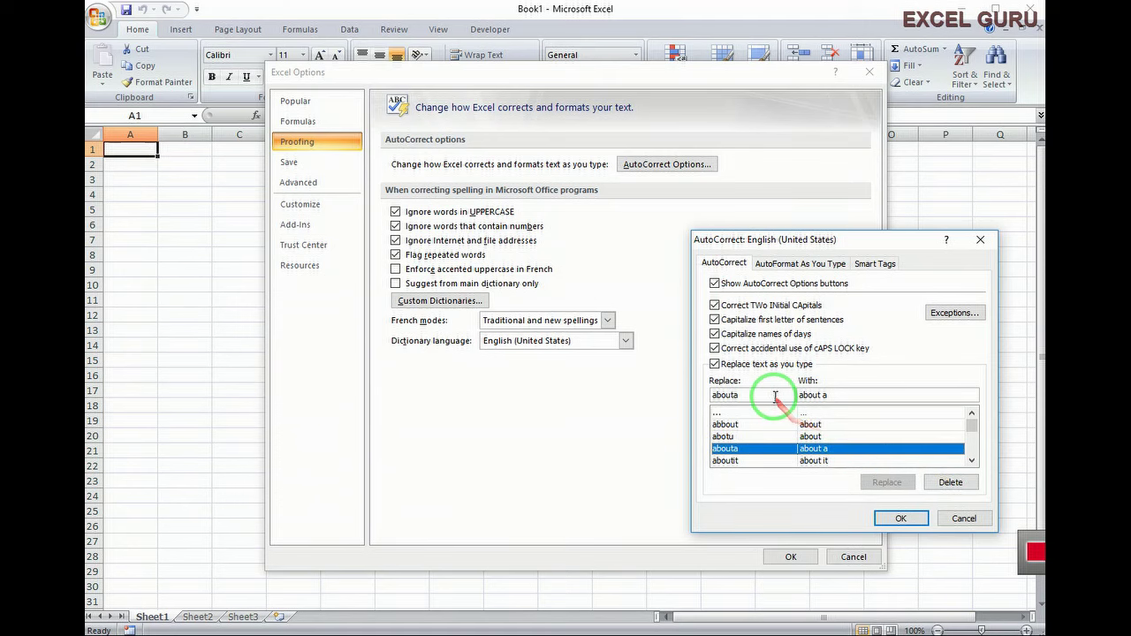
left_click(879, 425)
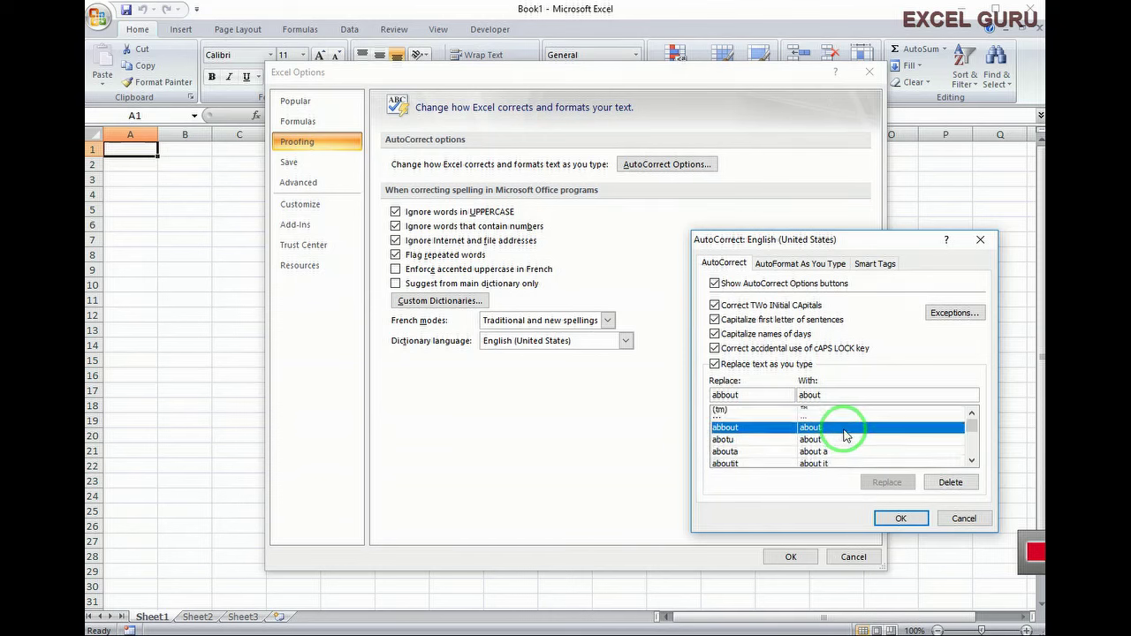
scroll(851, 429, "up", 1)
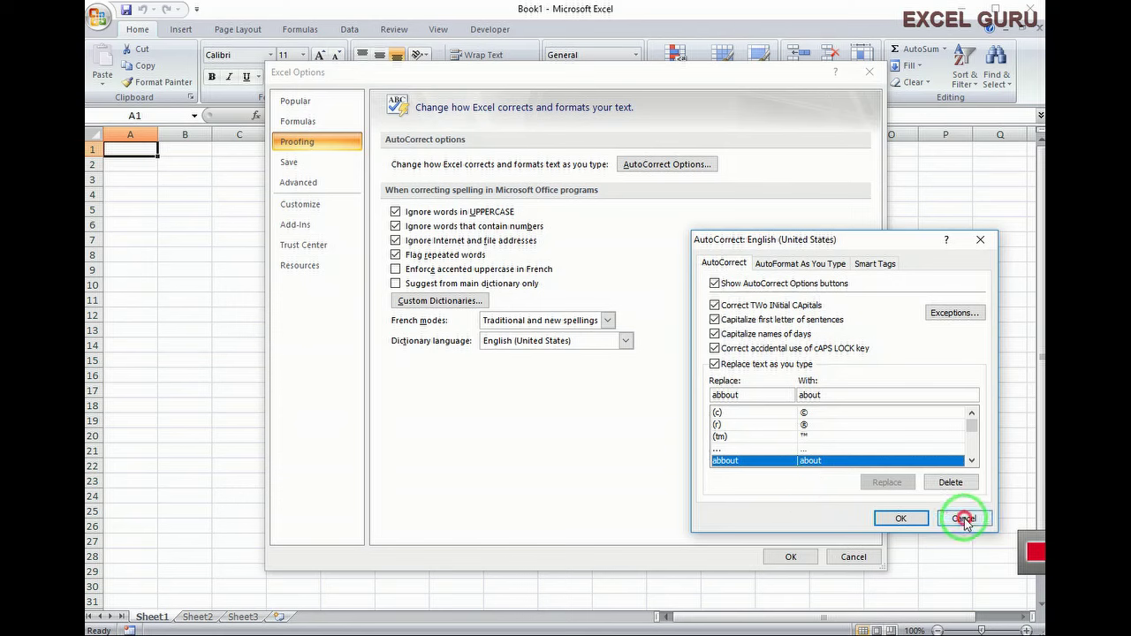
left_click(963, 518)
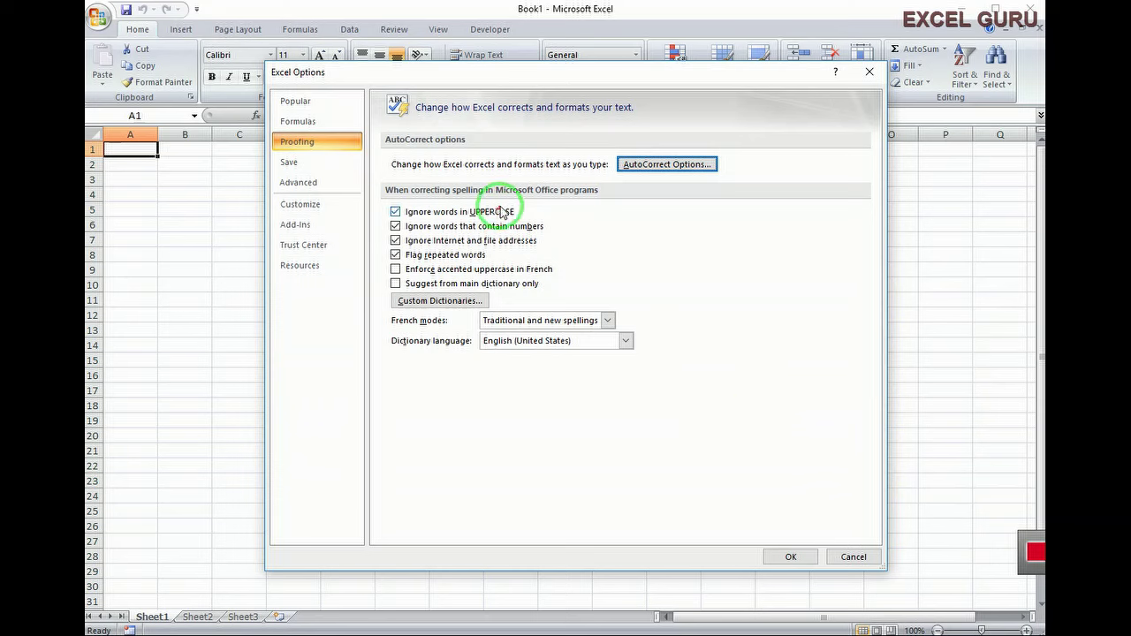
left_click_drag(597, 197, 549, 200)
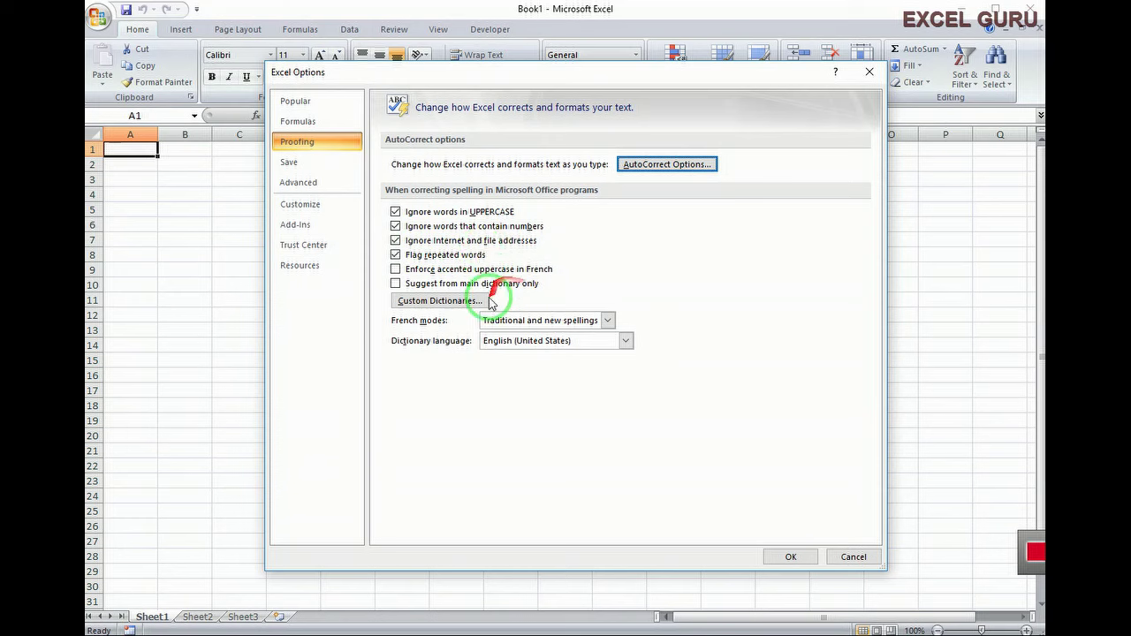
left_click(395, 285)
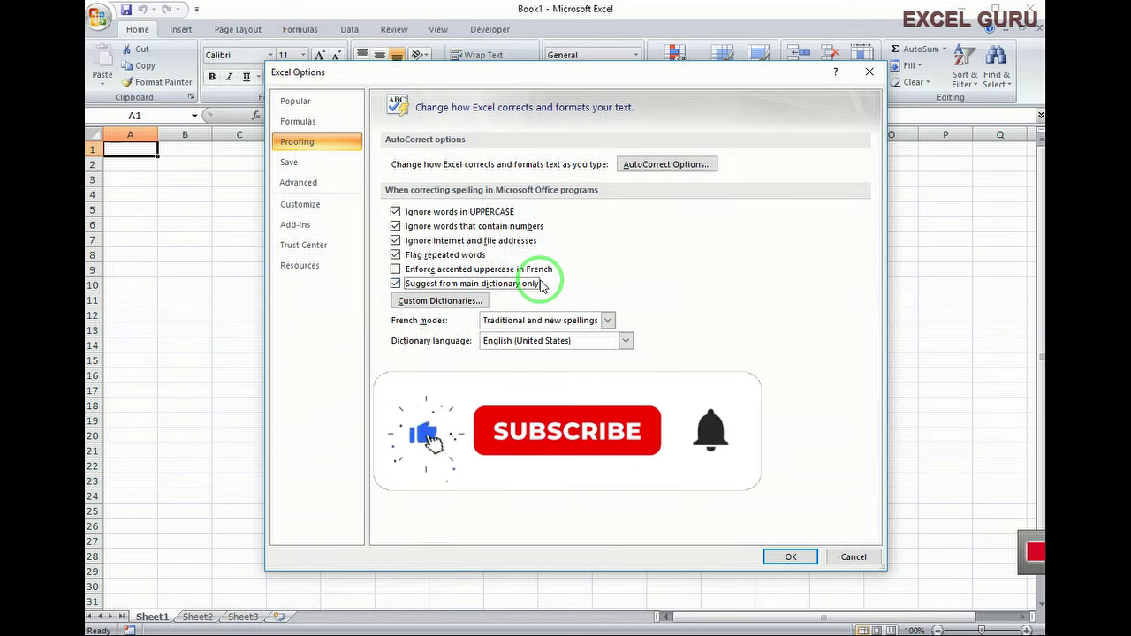
left_click(394, 284)
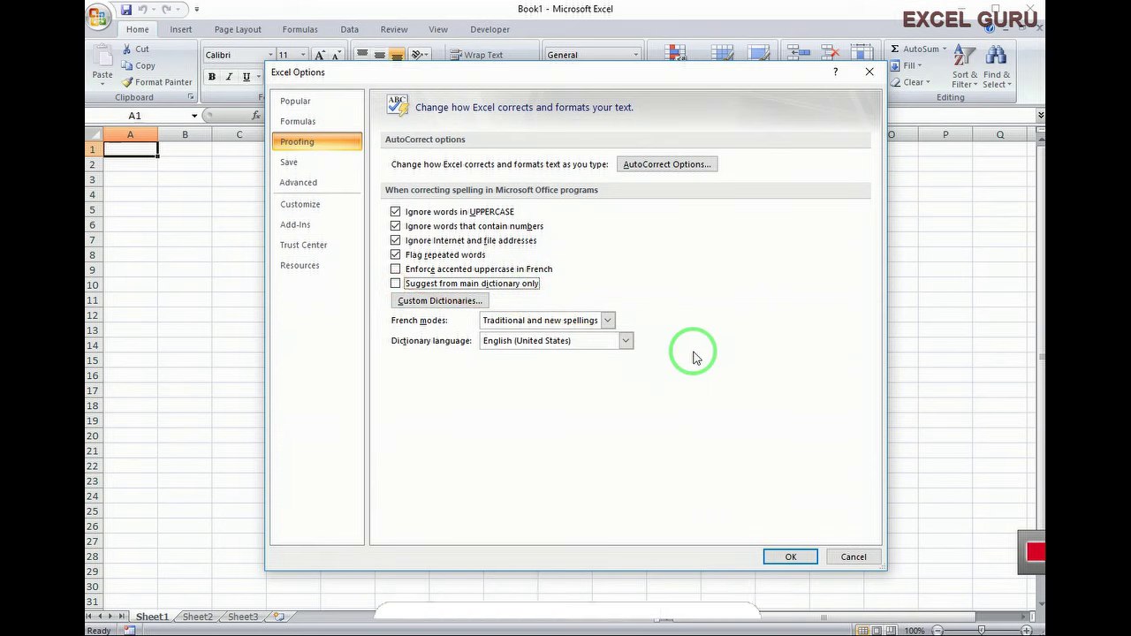
key("Tab")
key("Tab")
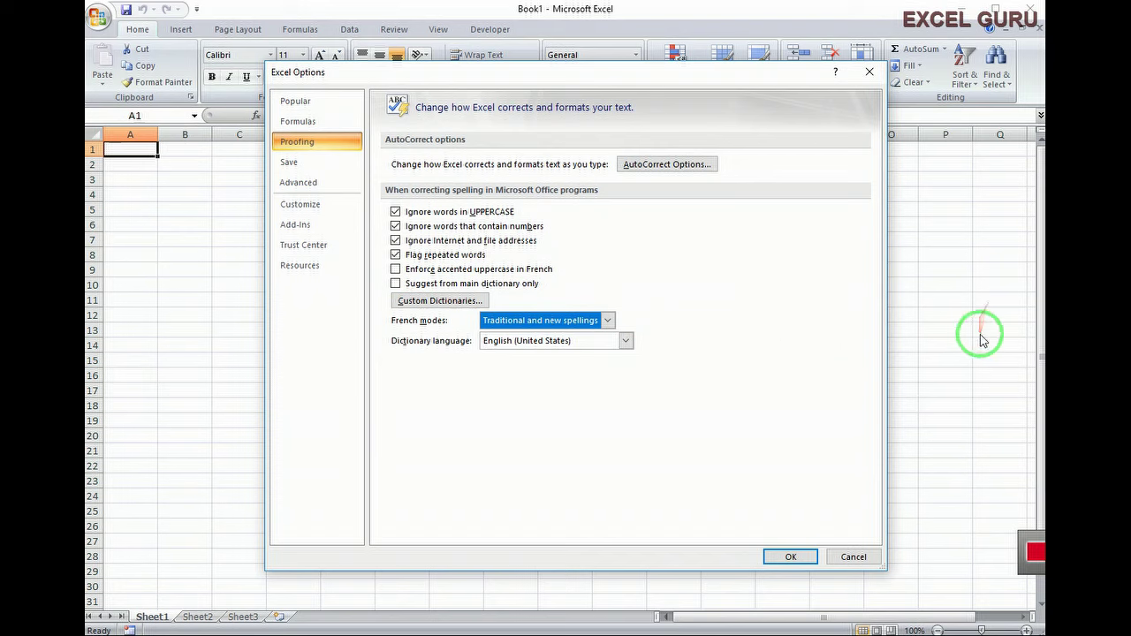
left_click(608, 321)
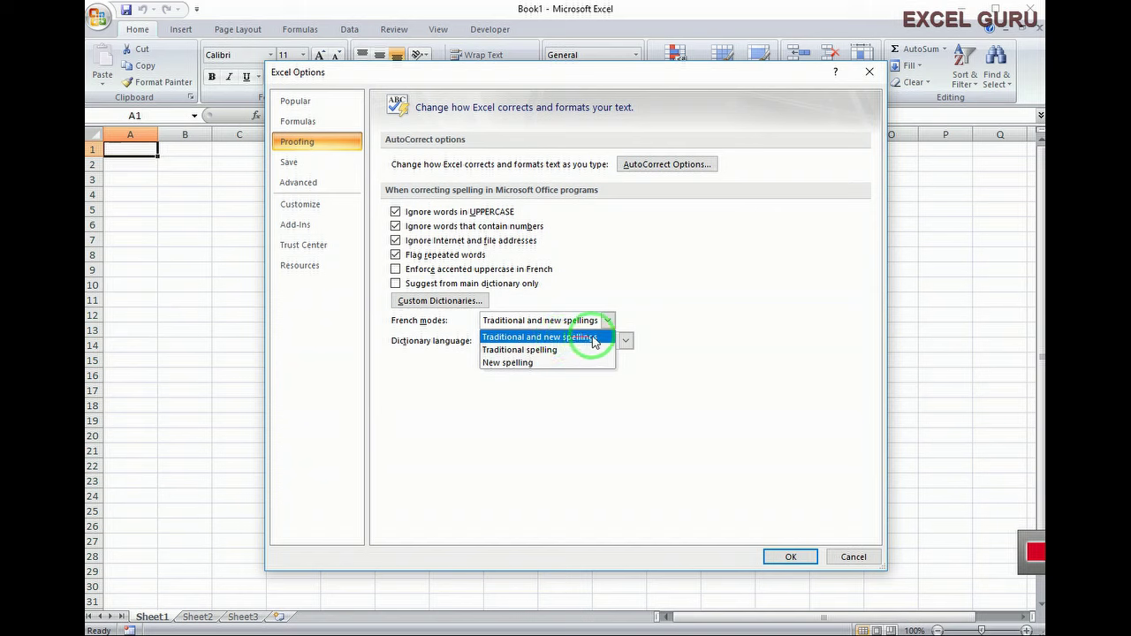
left_click(693, 314)
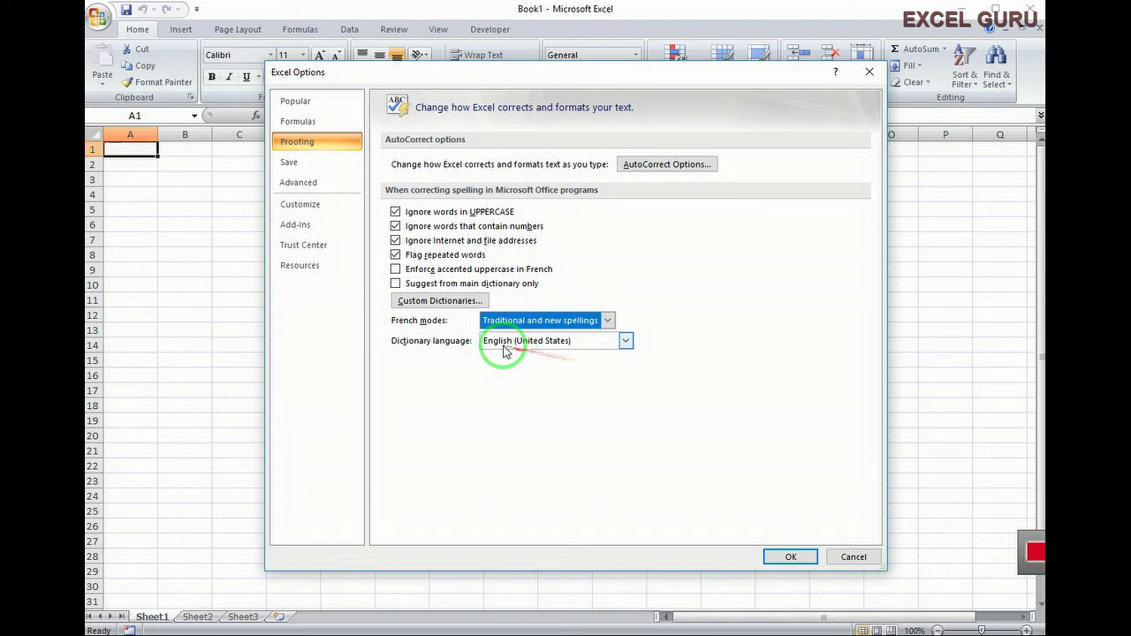
left_click(624, 340)
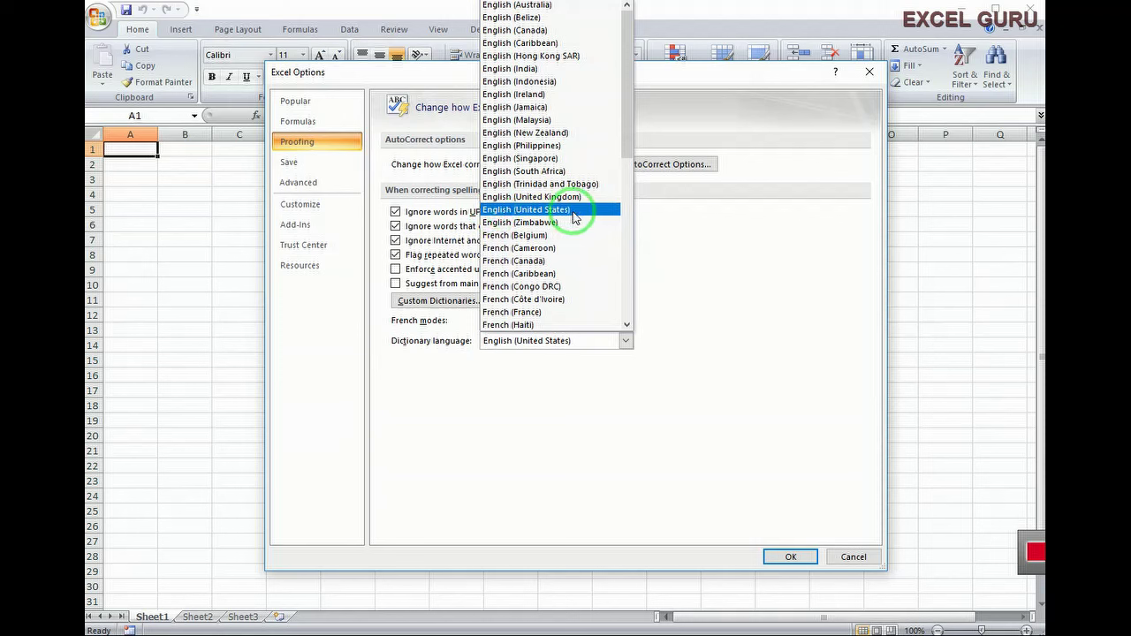
left_click(696, 356)
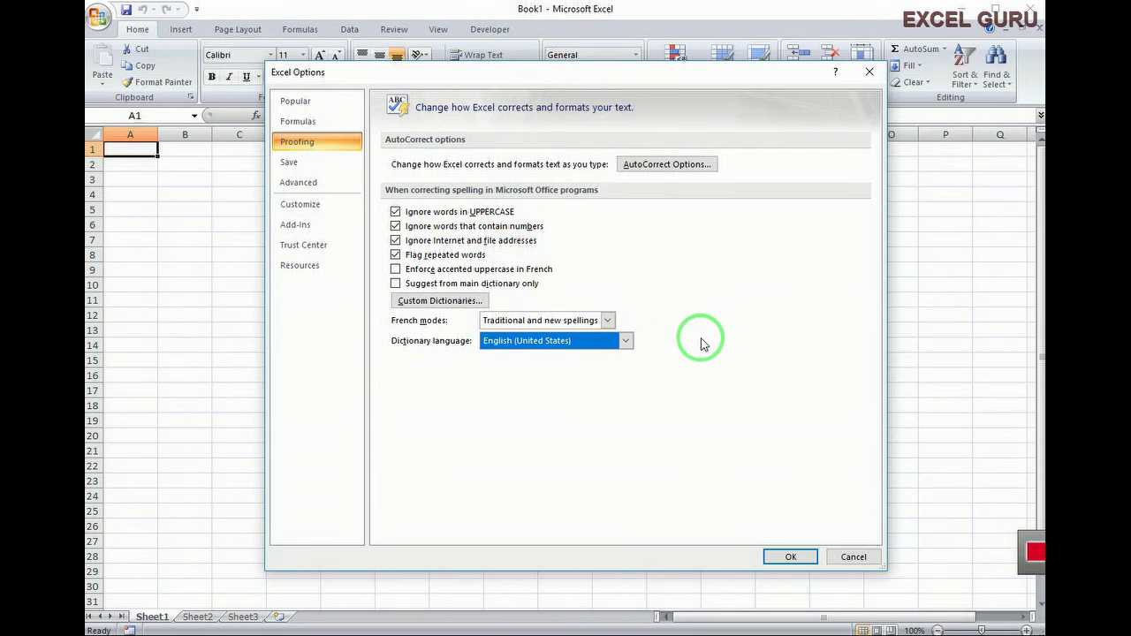
- Switch to the Save page showing Excel Workbook format and 1-minute AutoRecover
left_click(291, 162)
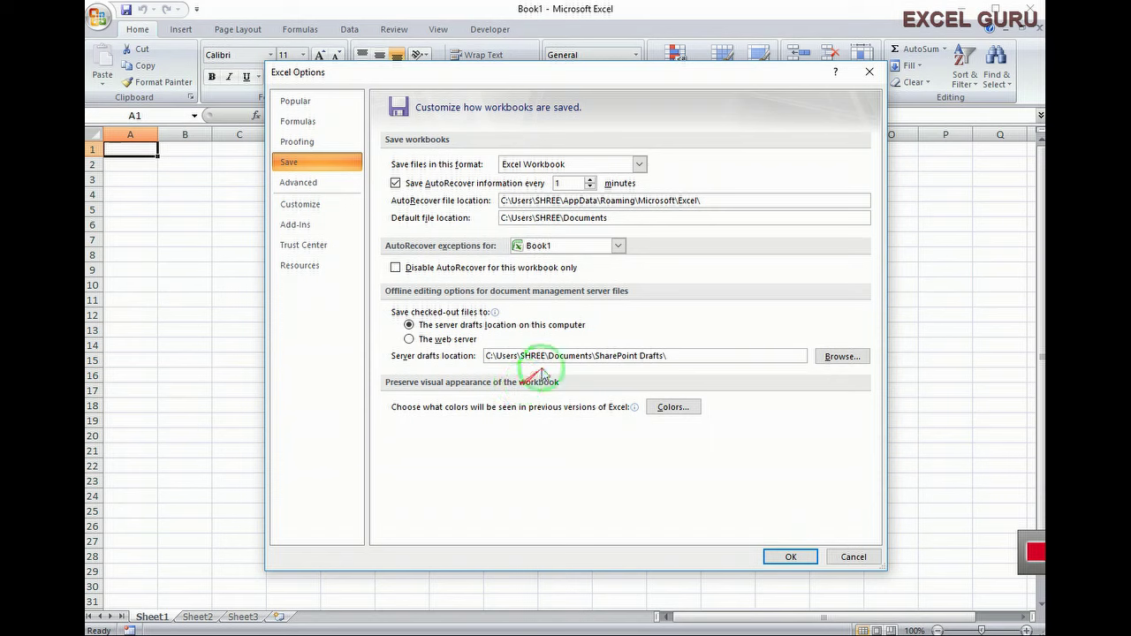
left_click(640, 165)
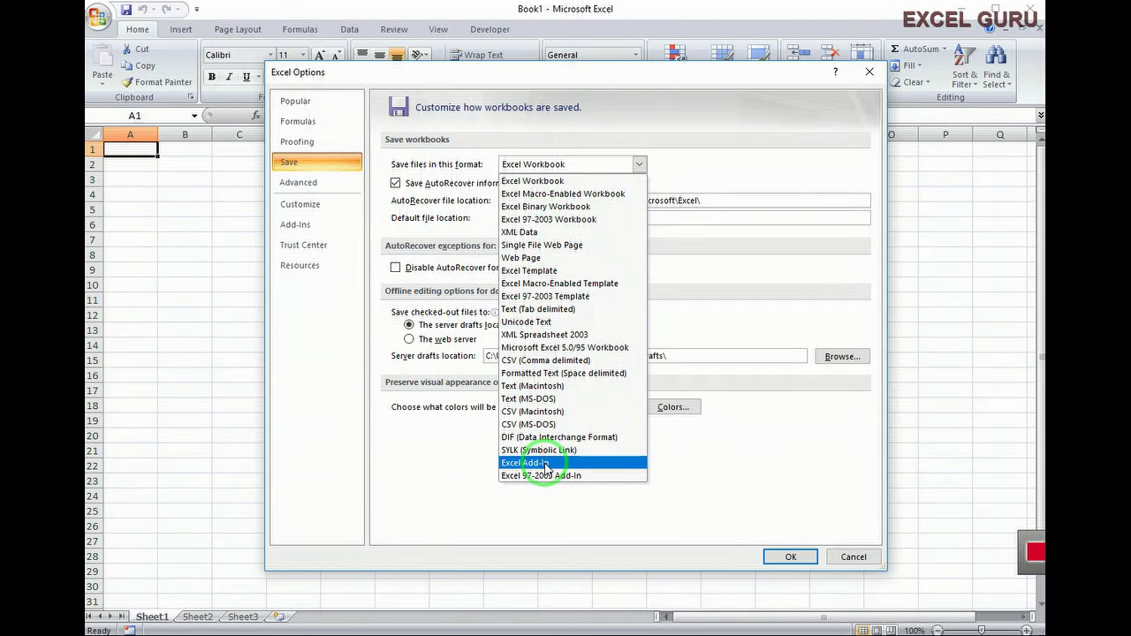
left_click(549, 182)
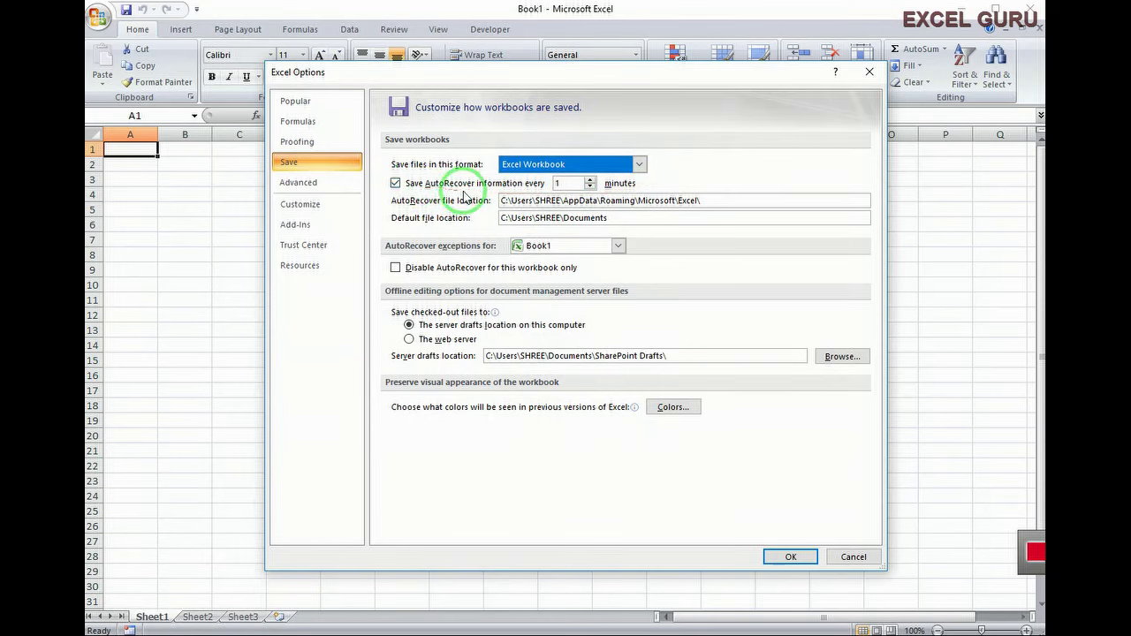
left_click(716, 183)
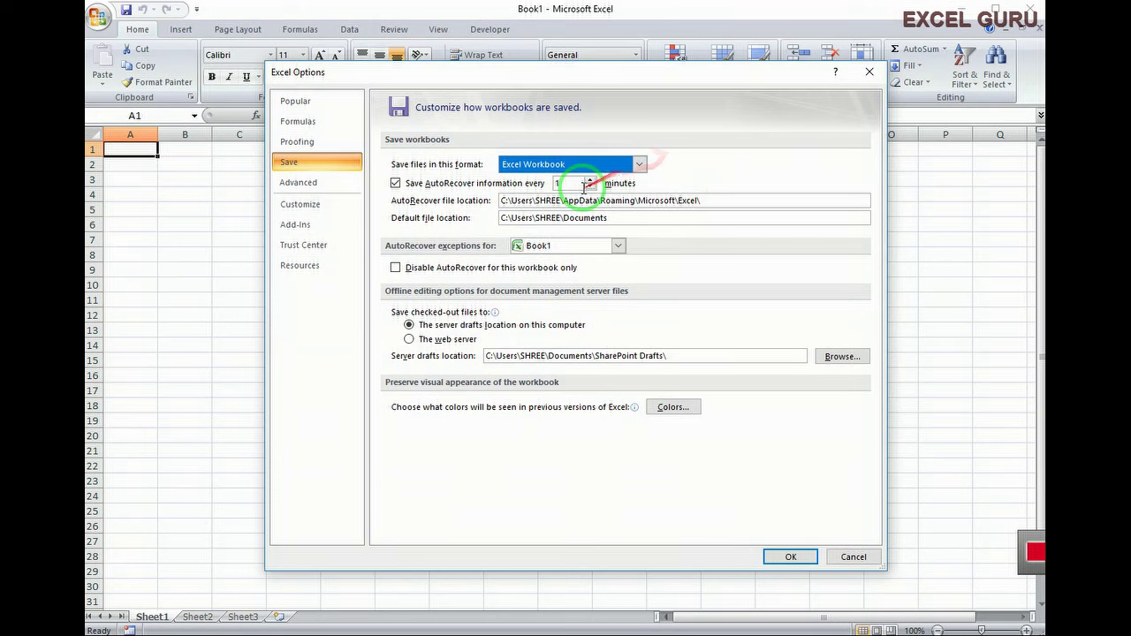
mouse_move(570, 183)
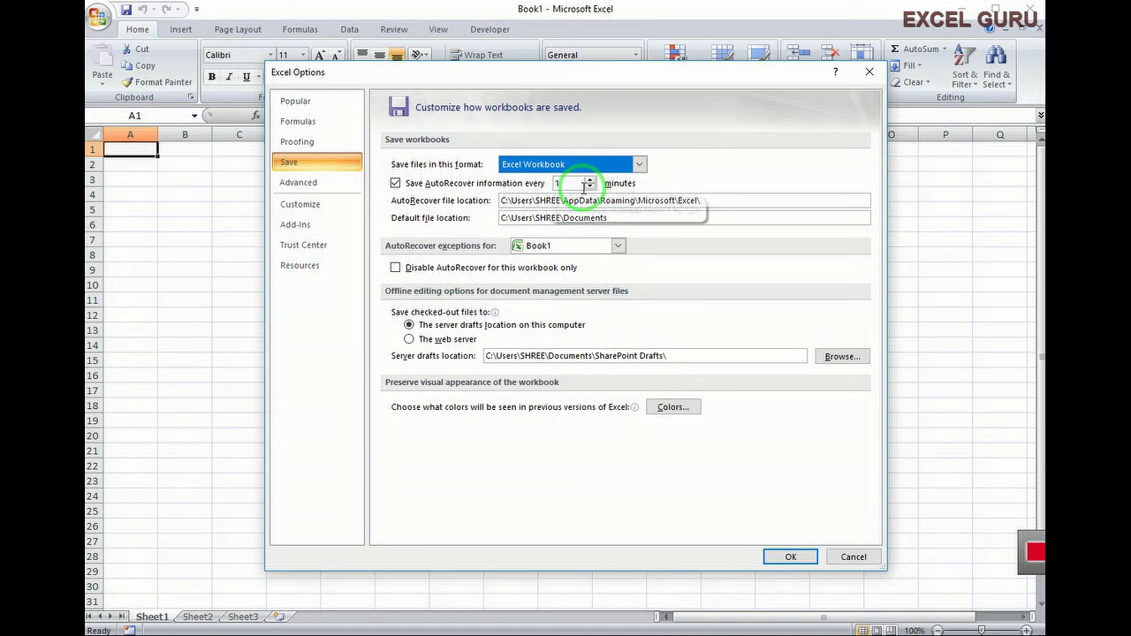
left_click(577, 188)
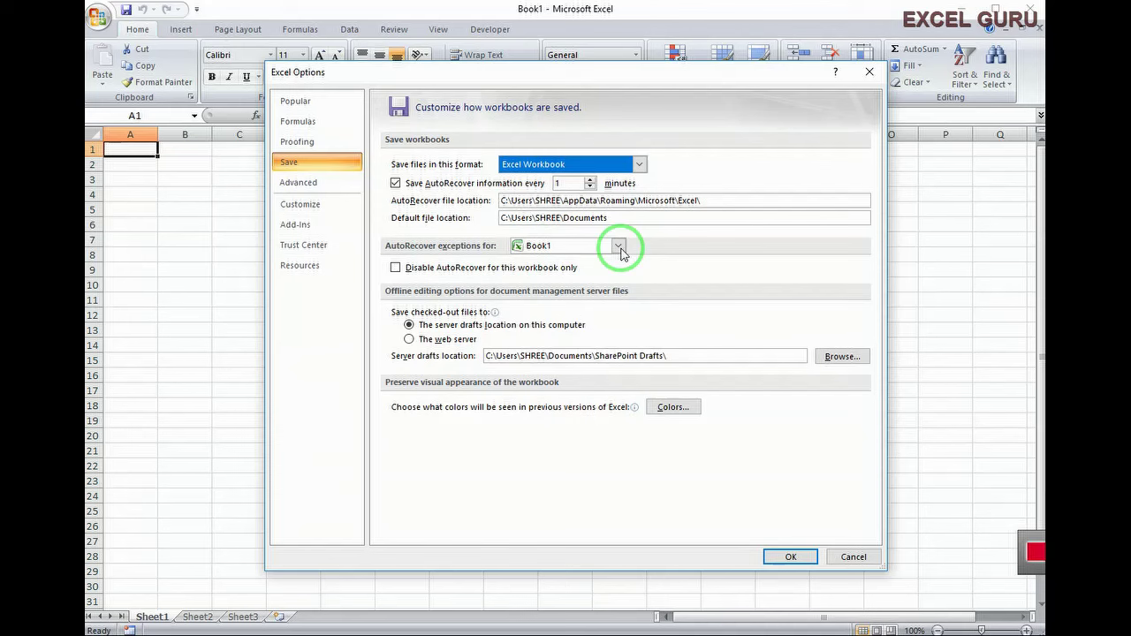
left_click(621, 253)
left_click(574, 261)
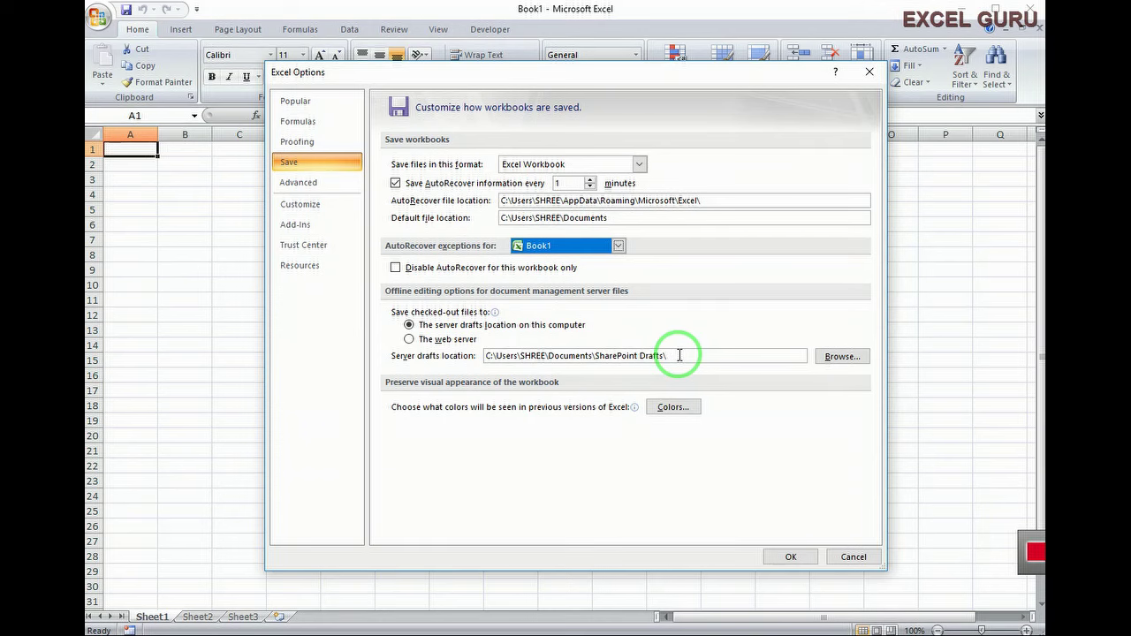
left_click(846, 357)
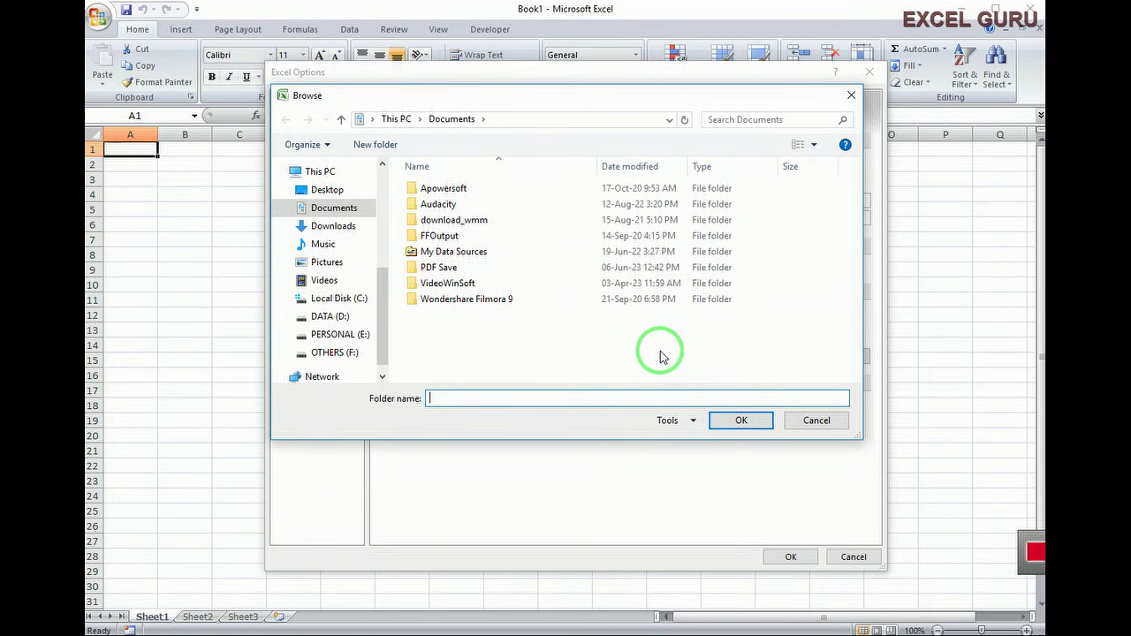
left_click(831, 422)
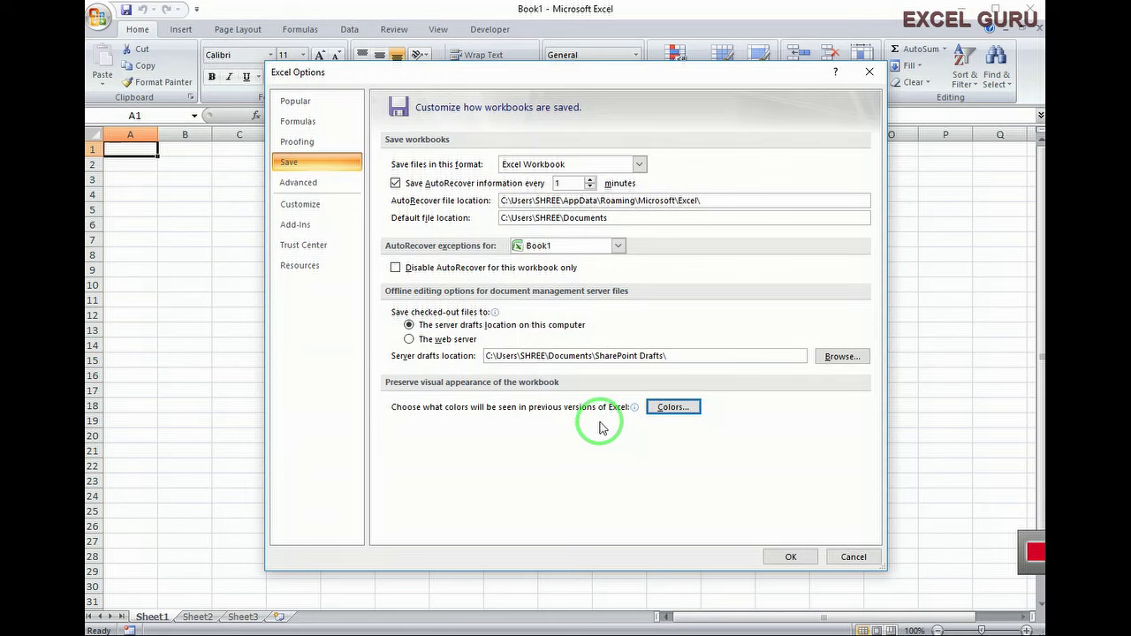
left_click(667, 407)
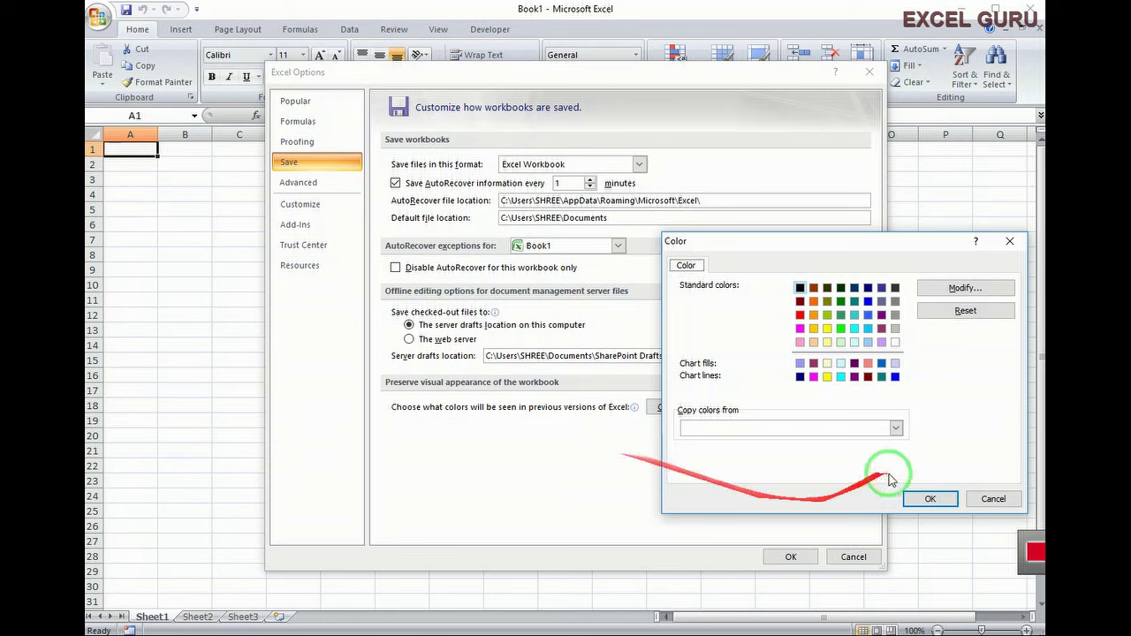
left_click(993, 499)
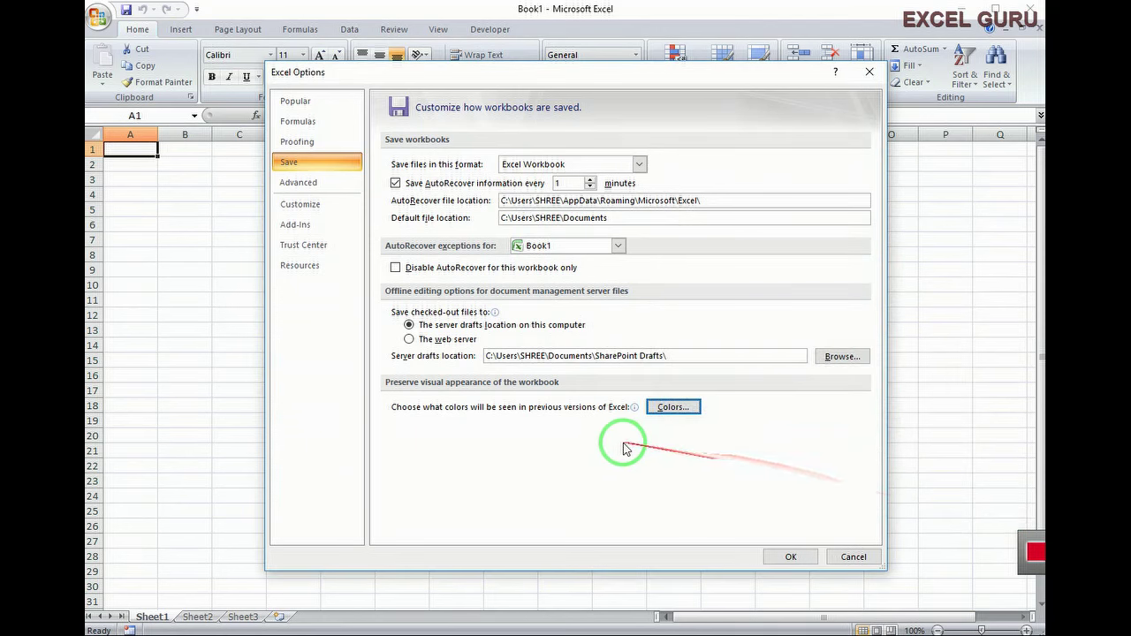